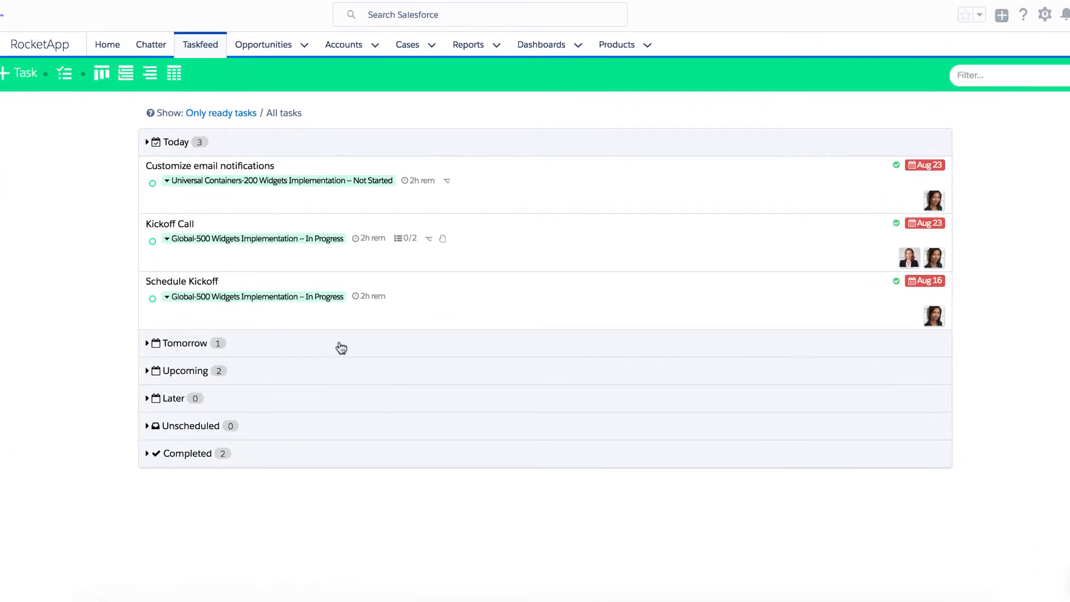
Expand the Tomorrow and Upcoming task groups and open Customize email notifications.
click(341, 348)
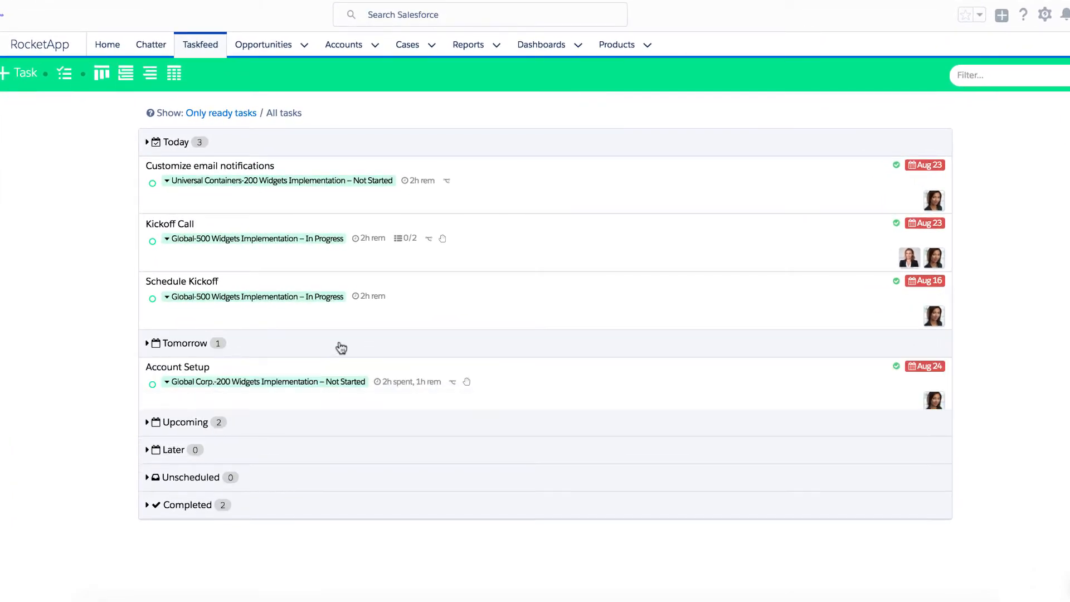
click(349, 441)
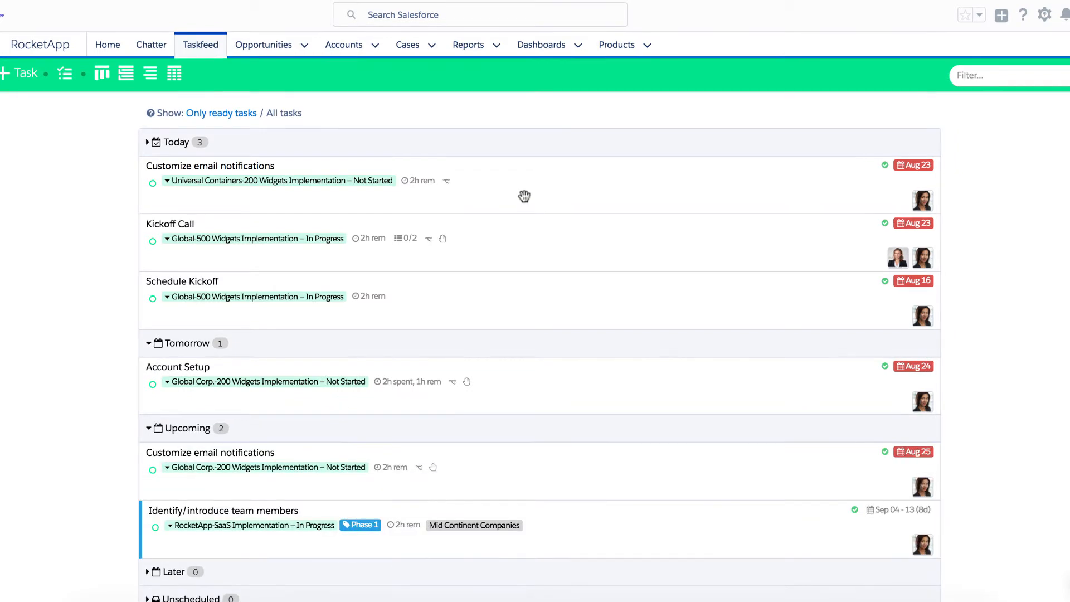
click(525, 199)
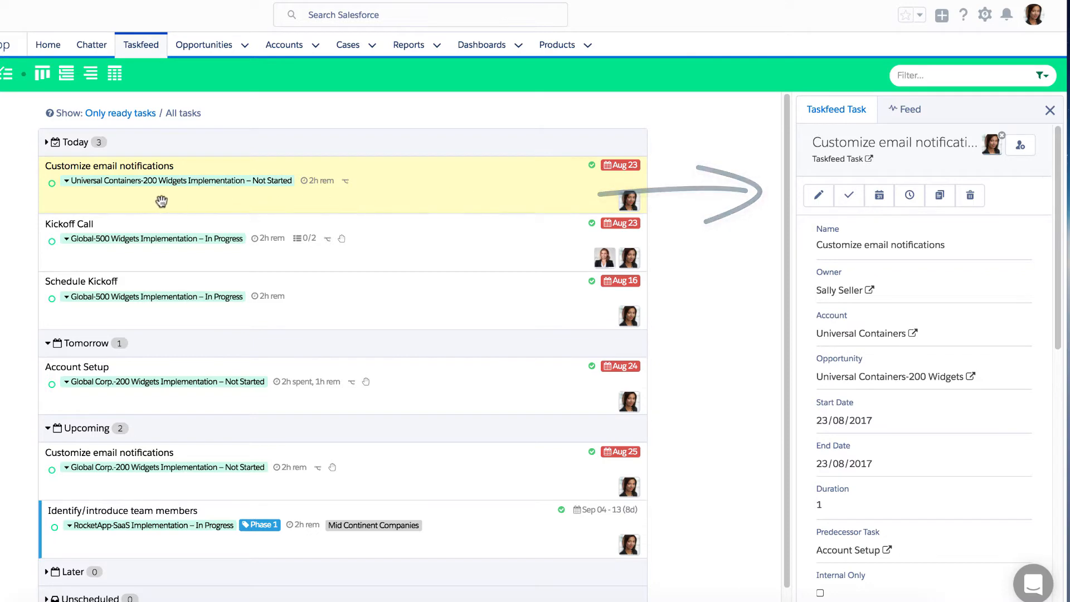
Set the task's status to In Progress and go to its Universal Containers project board.
click(67, 182)
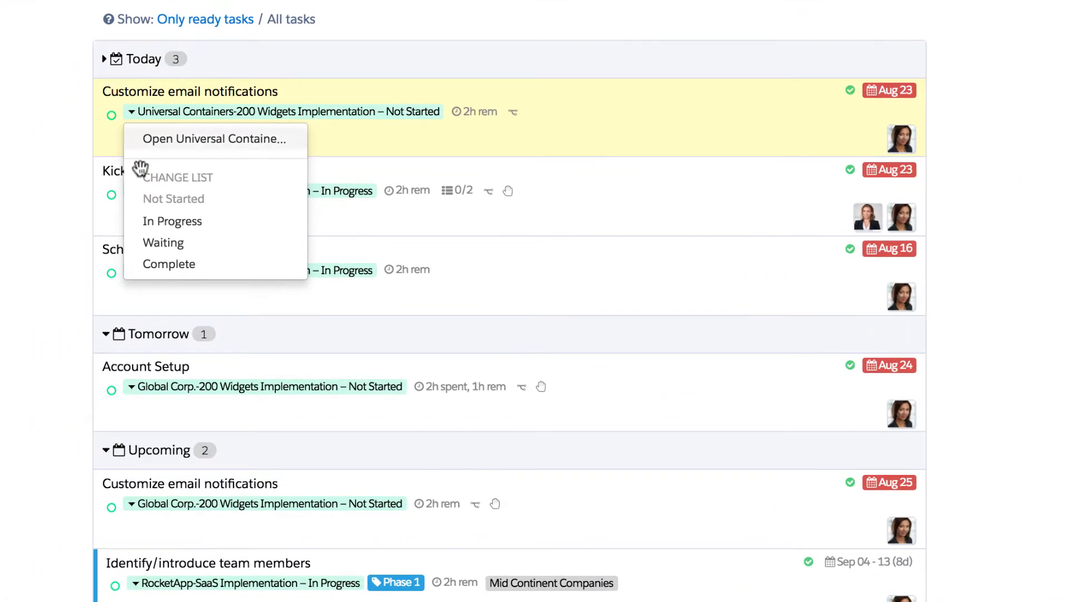
click(79, 265)
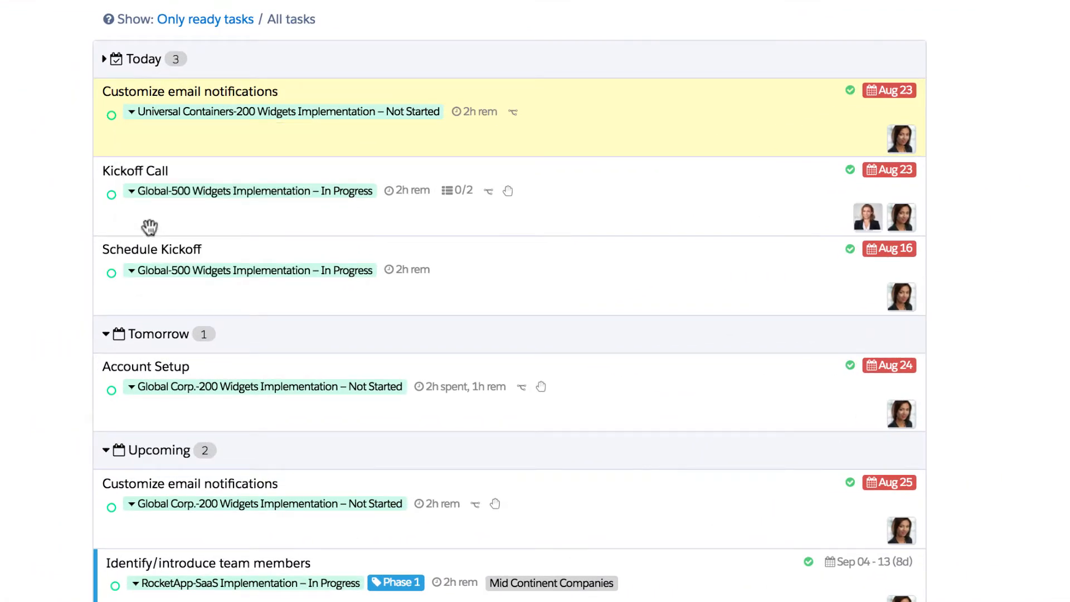
click(133, 114)
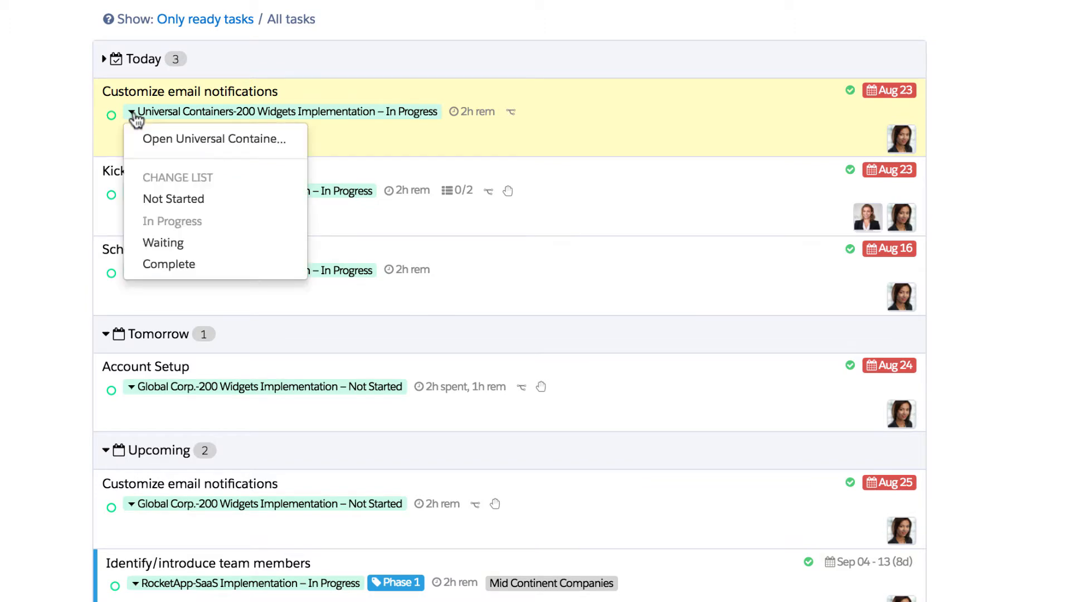
click(149, 146)
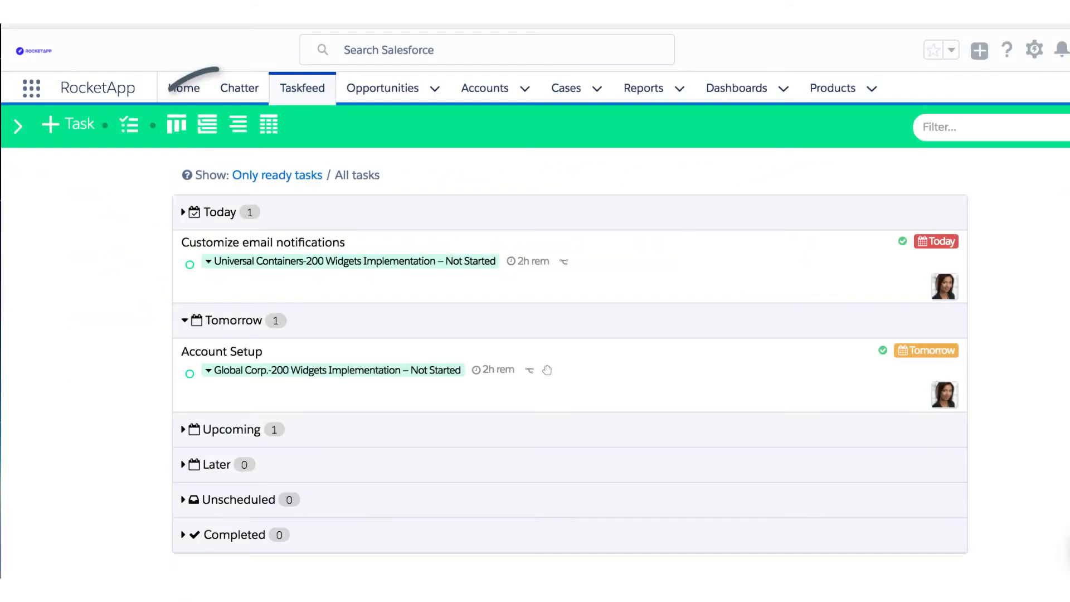
Open Global Corp.-200 Widgets Implementation from Recent Boards and view it as list, Gantt and table.
click(91, 292)
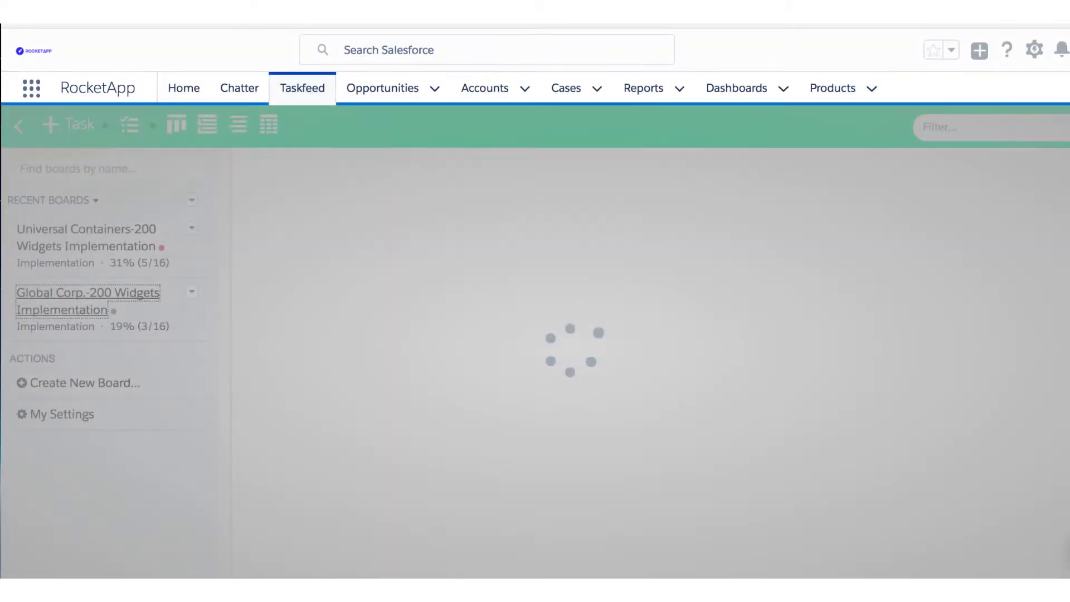
click(19, 126)
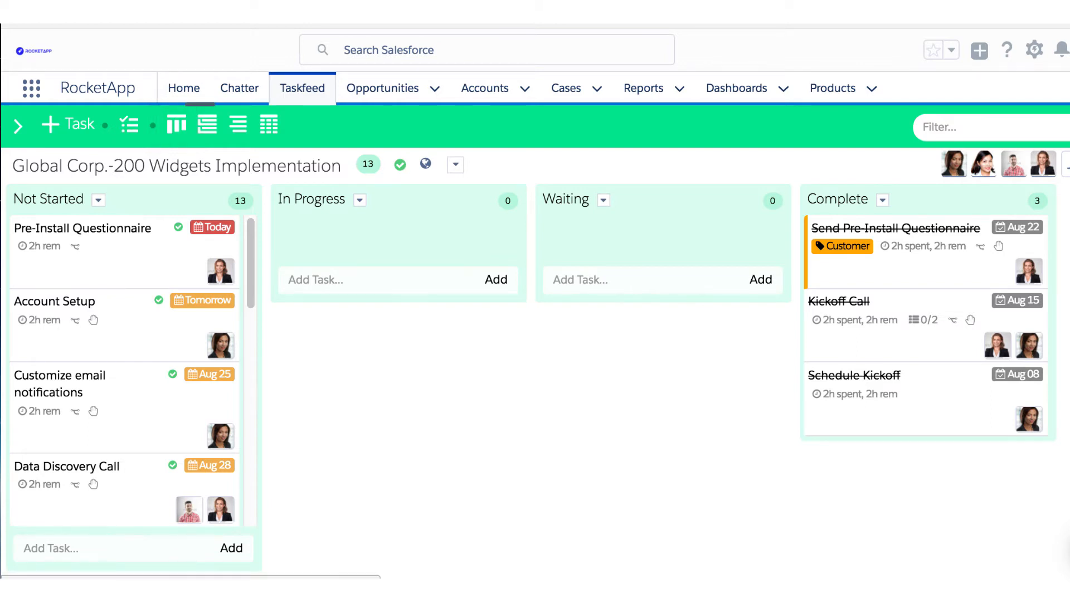
click(207, 124)
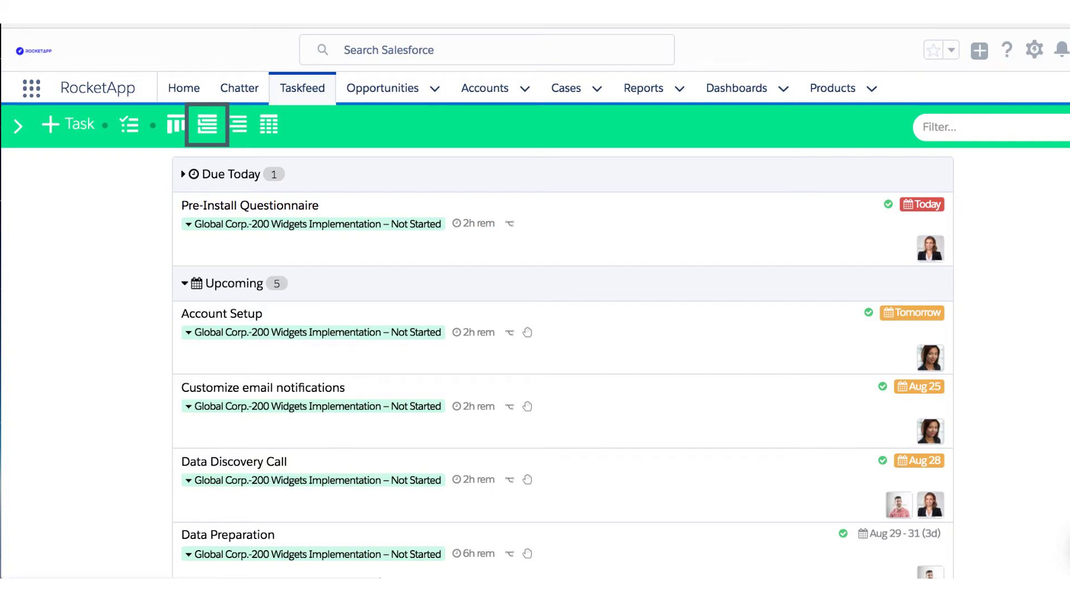
click(238, 125)
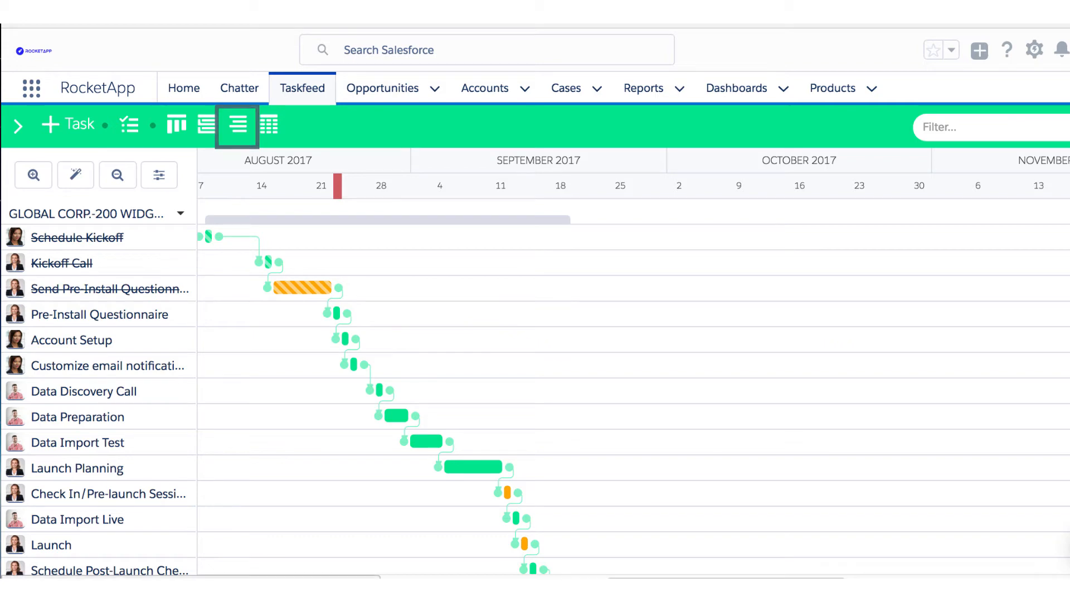
click(268, 124)
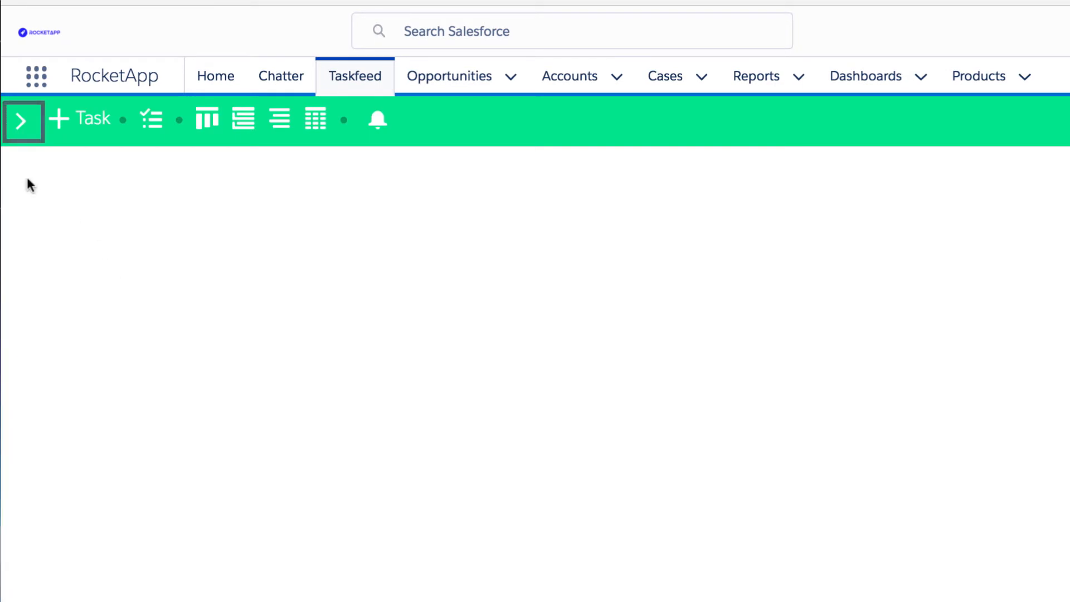
Create a Project board named 'Global Corp Single Sign-On' linked to the Global Corp account.
click(19, 122)
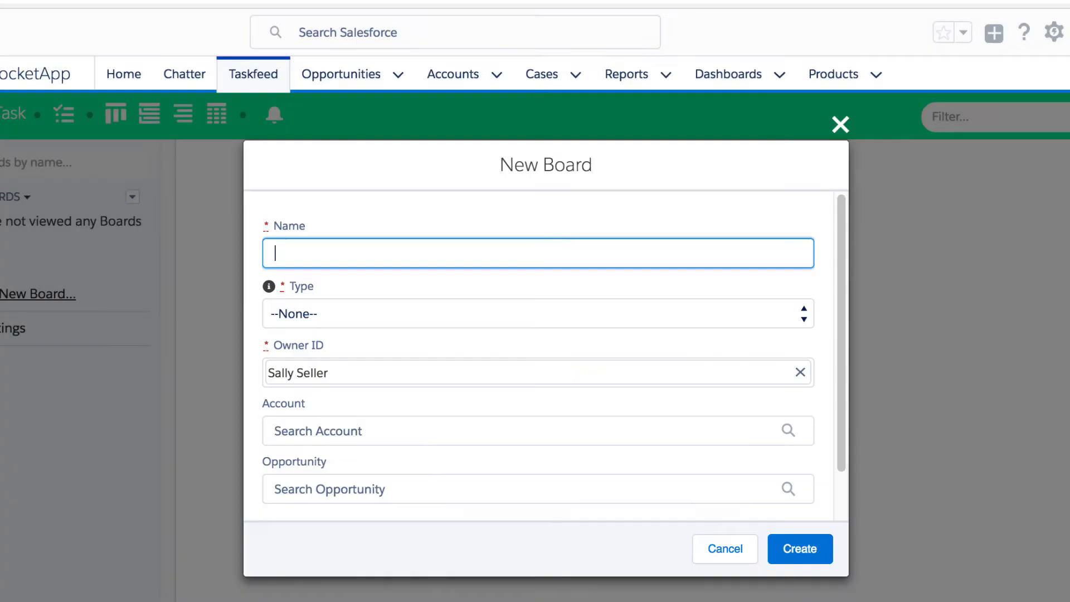
text(Global Corp Single Sign-On)
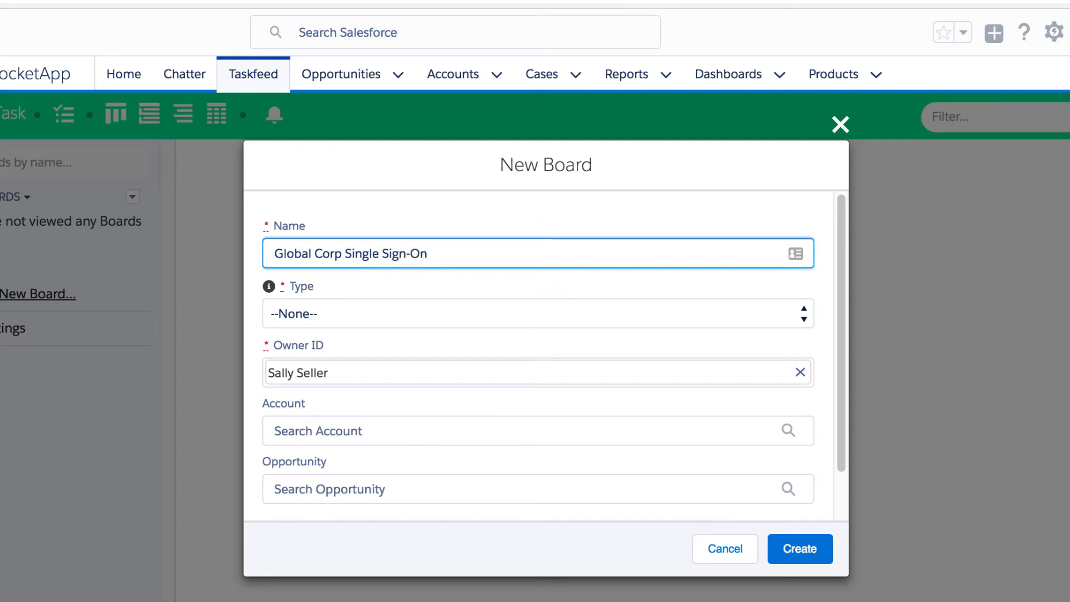
click(312, 316)
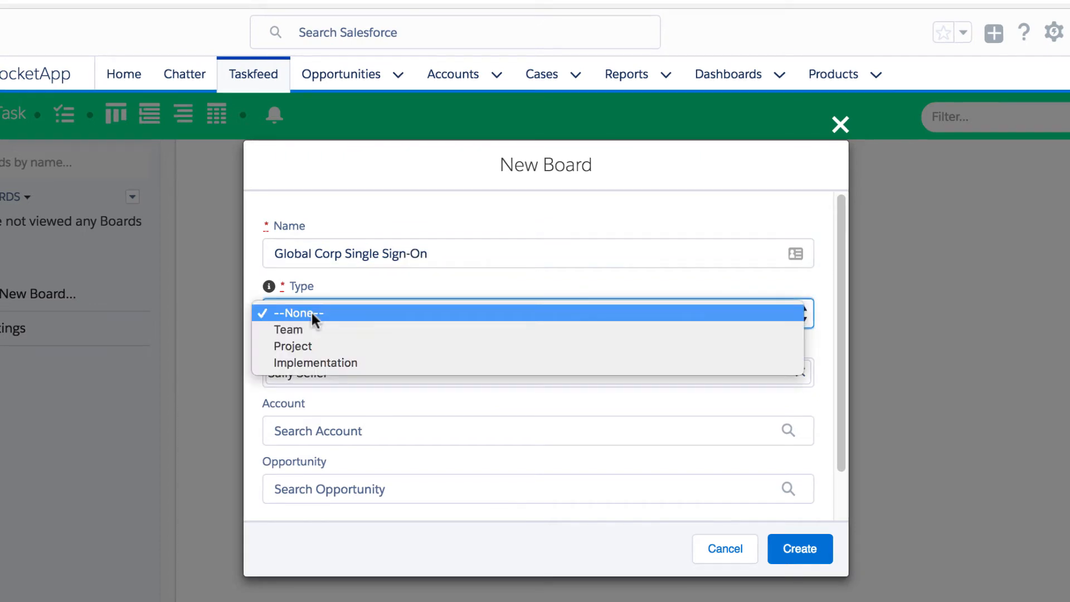
click(332, 345)
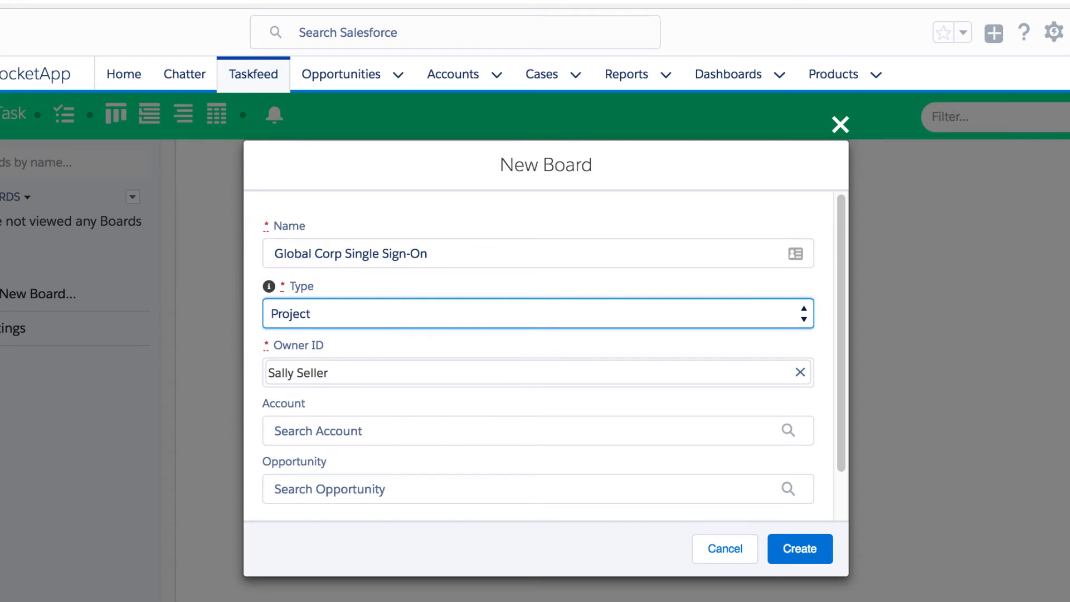
click(629, 440)
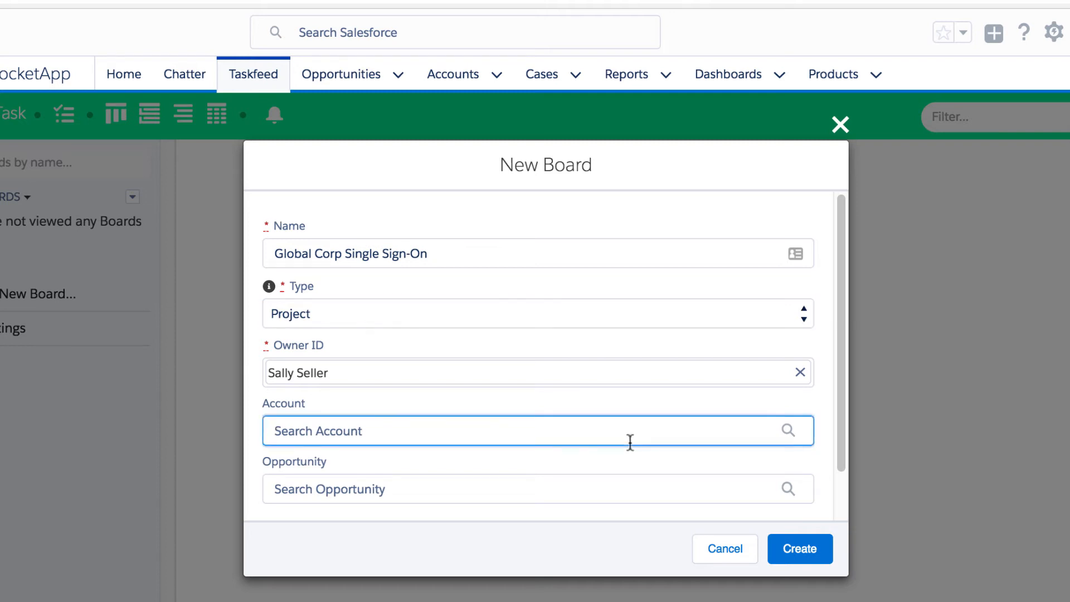
text(Globa)
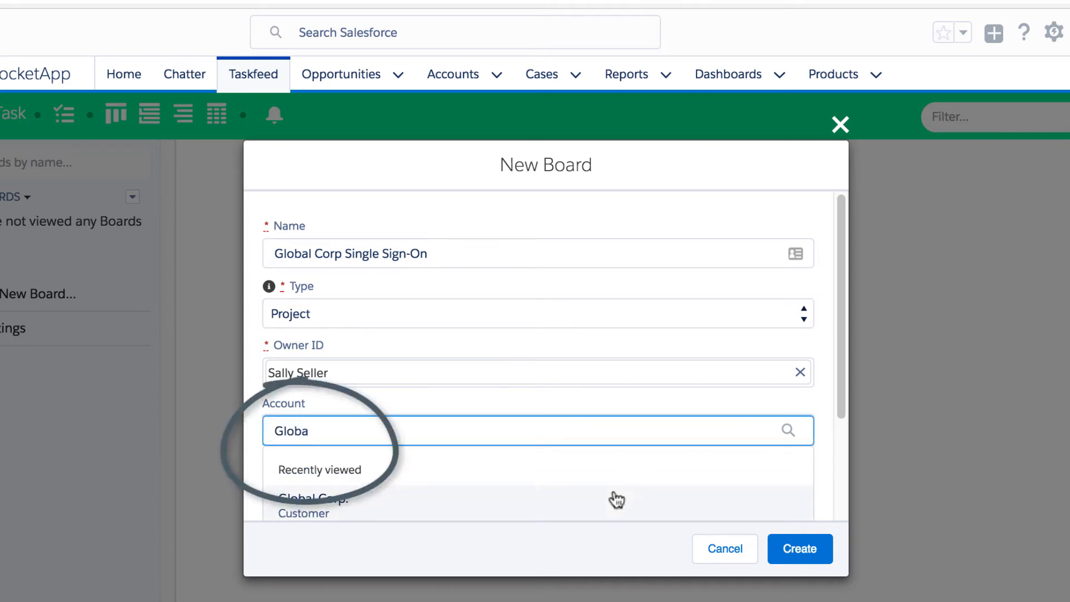
click(614, 499)
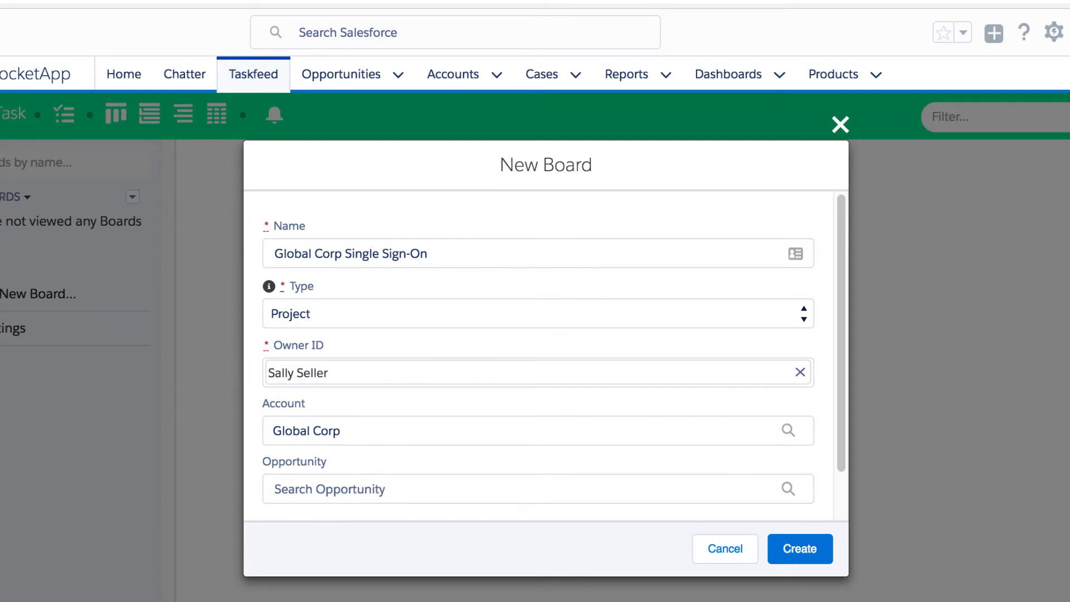
click(810, 547)
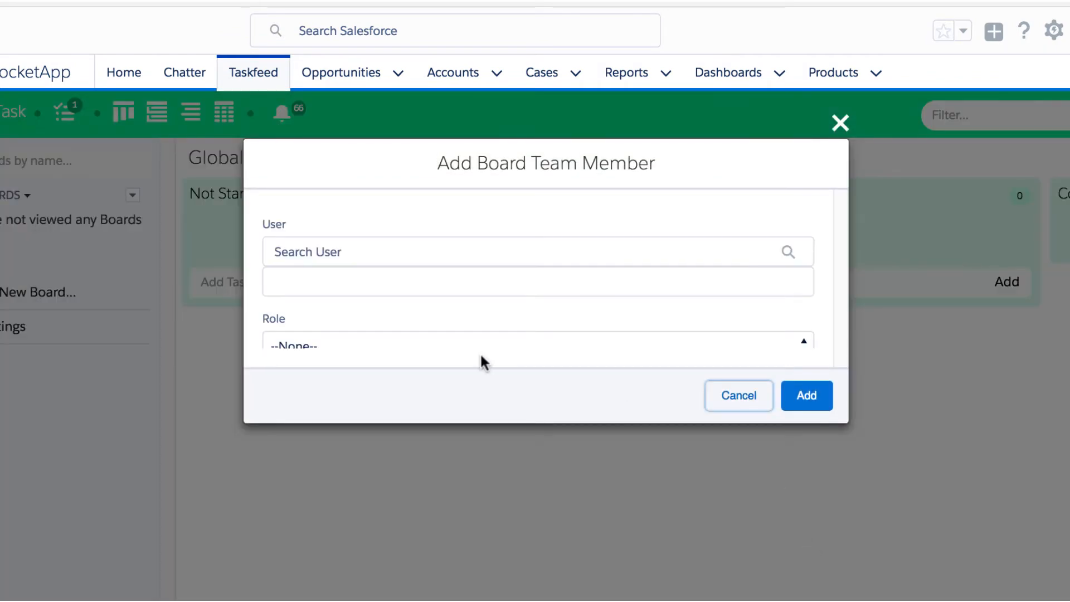
Search the User field and add the suggested teammate to the board team.
click(432, 251)
text(Dann)
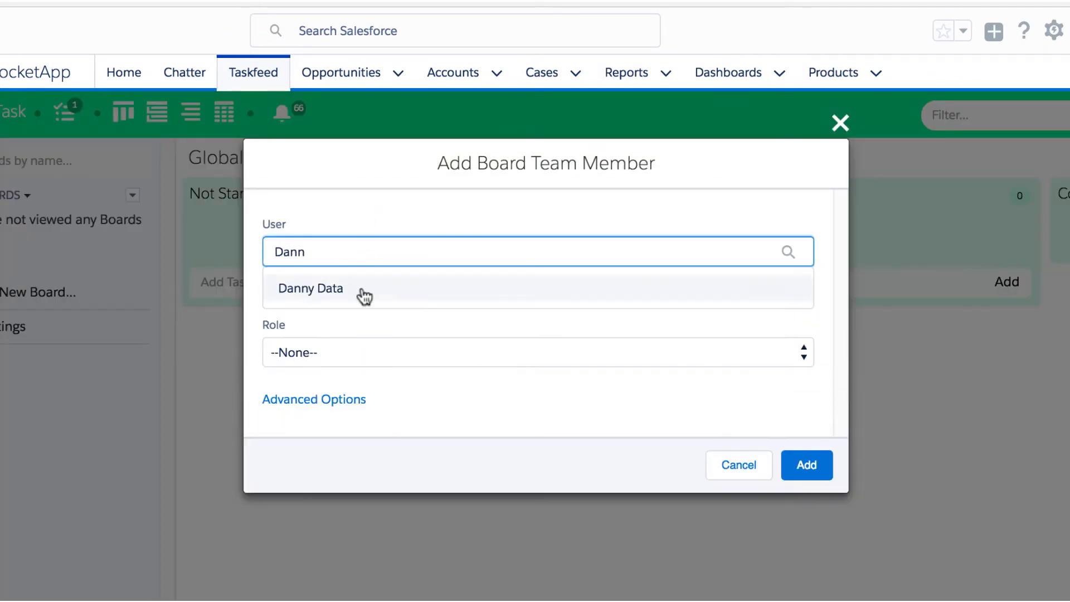
click(363, 290)
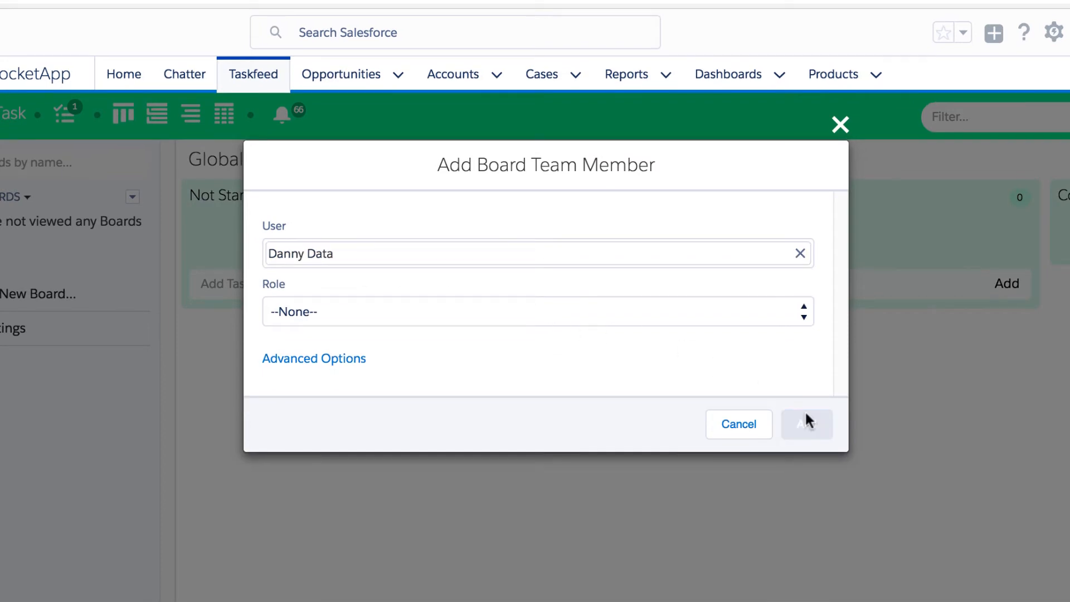
click(806, 422)
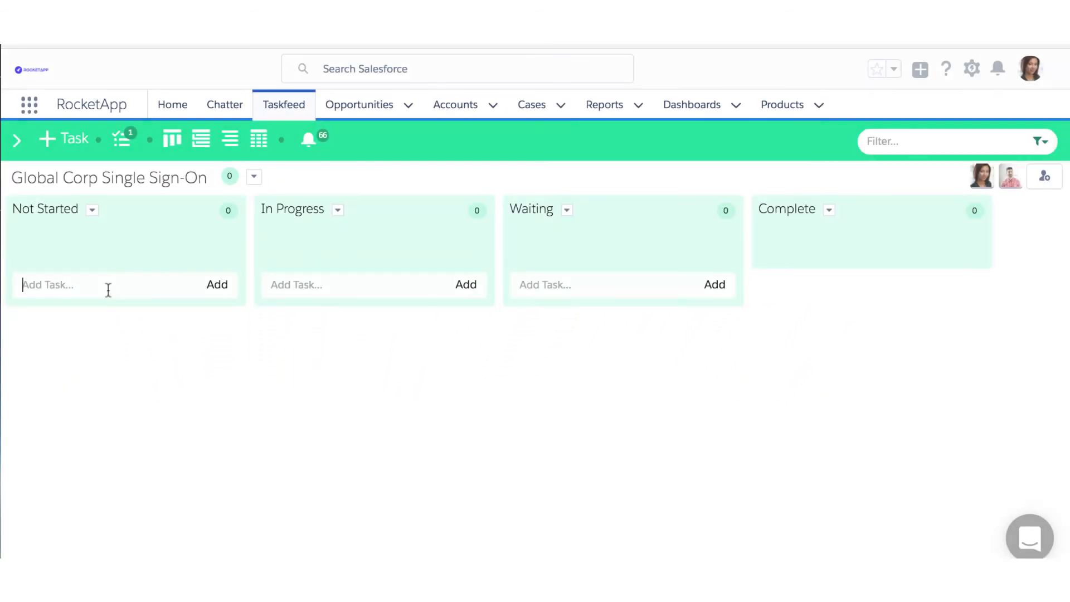
Add an 'Implement changes' task to the Not Started list.
click(107, 287)
text(Implement changes)
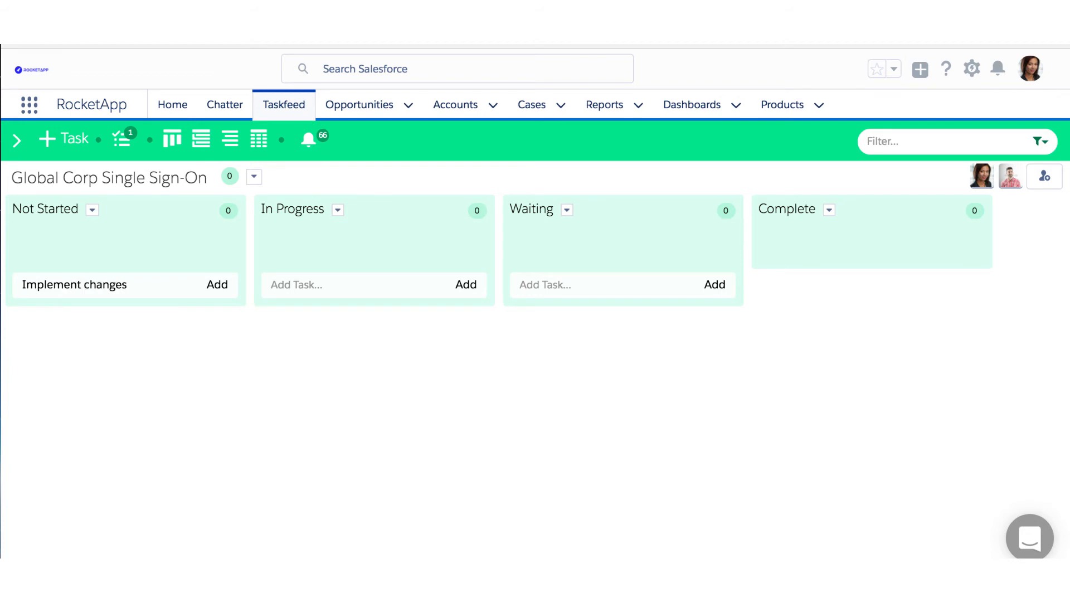
key(Return)
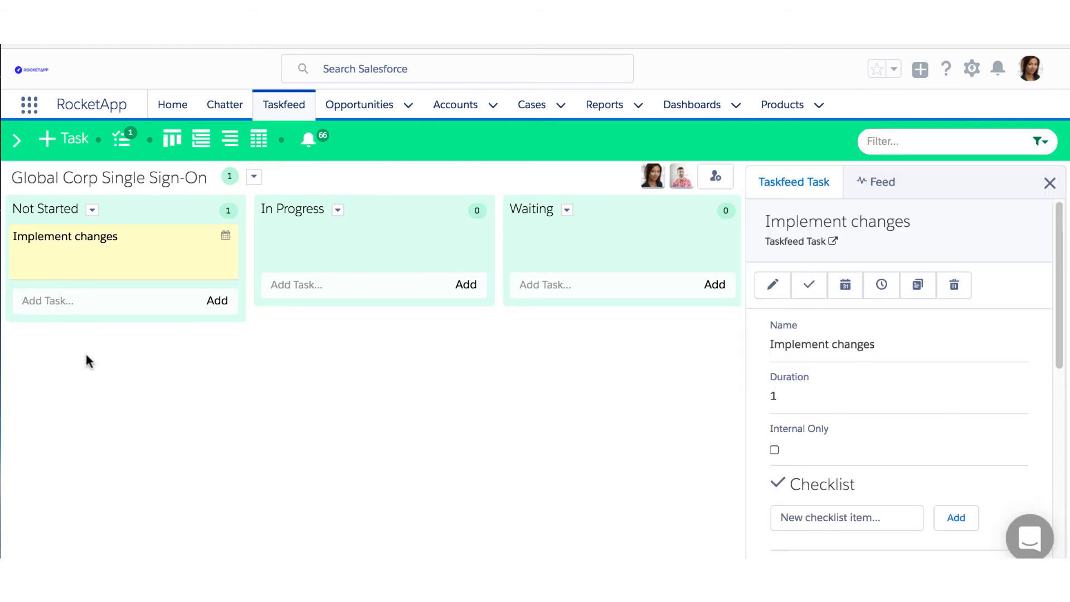
Create a 'Test Configurations' task owned by the teammate, then open Implement Changes.
click(47, 138)
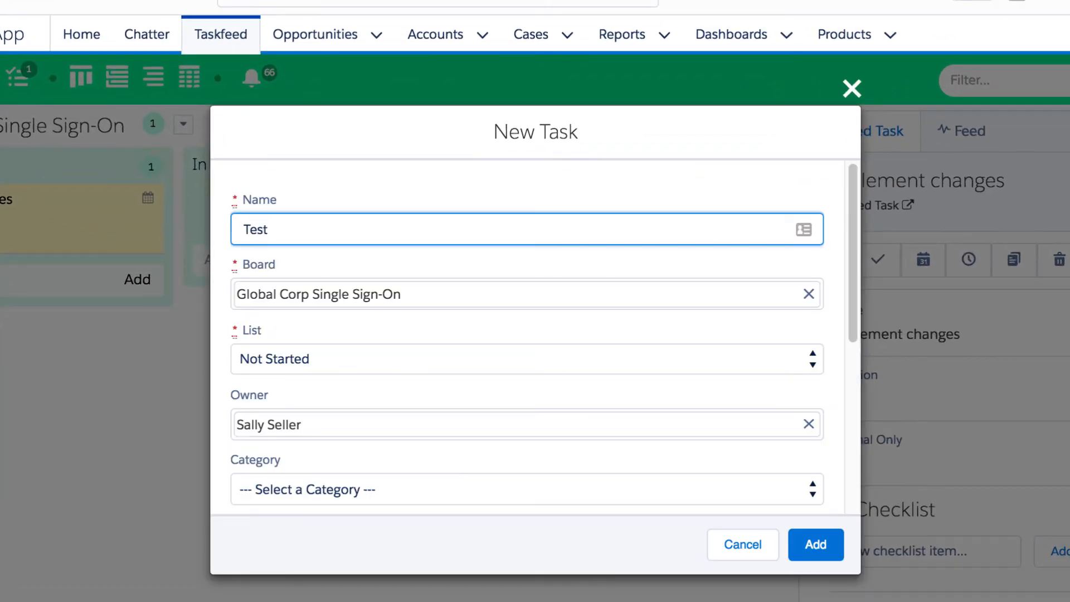
click(808, 425)
text(Dann)
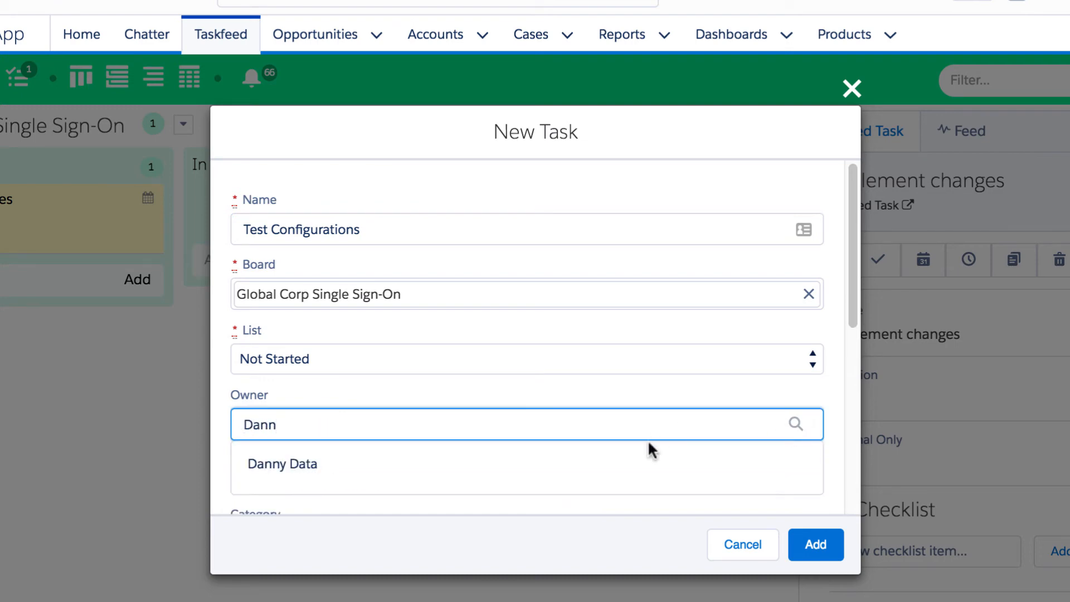
click(648, 452)
click(815, 543)
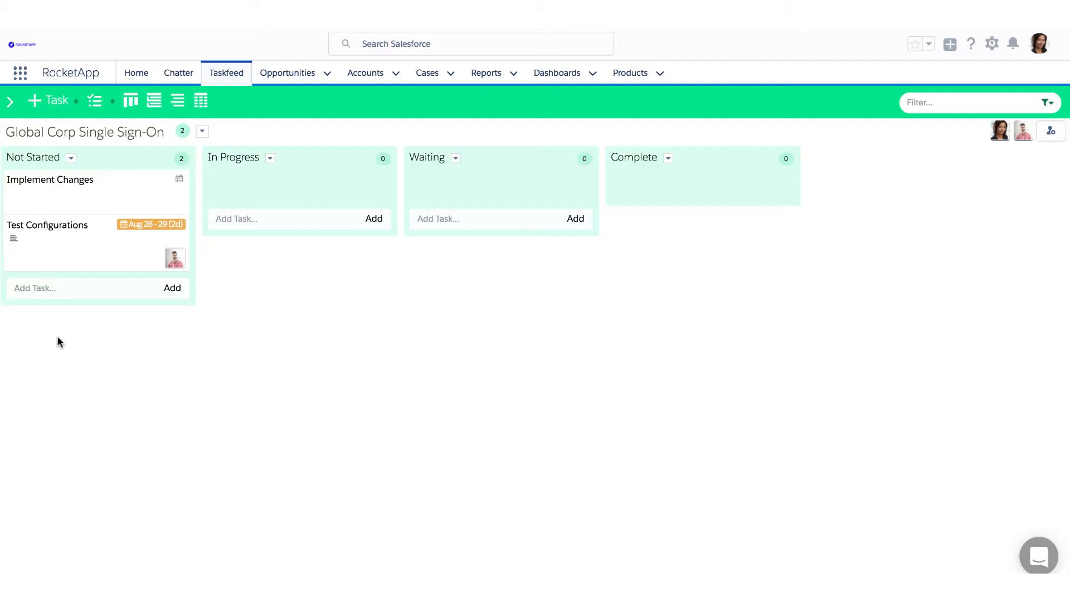
click(40, 208)
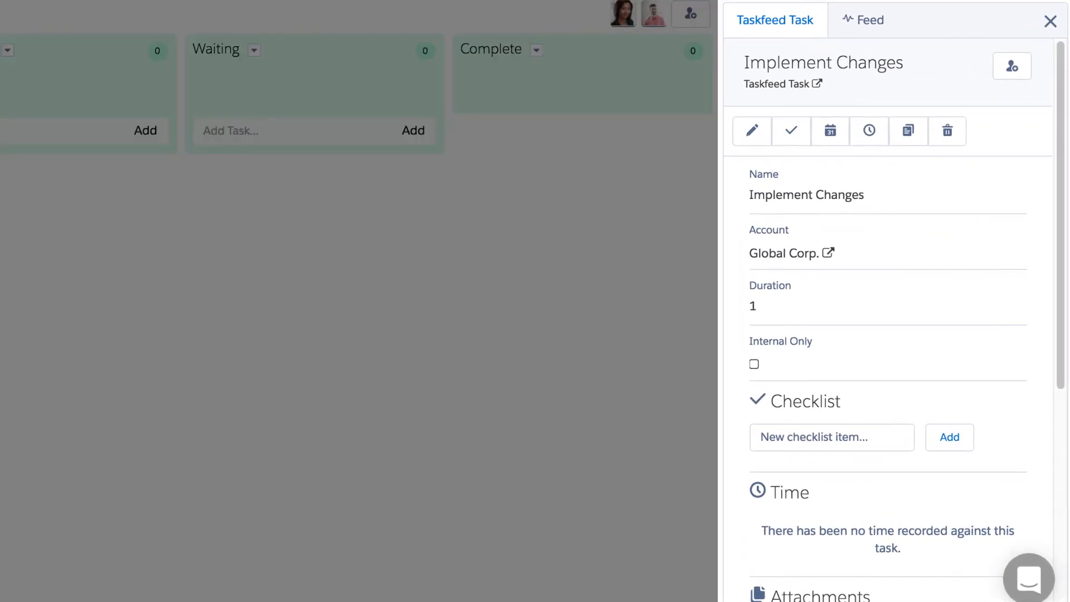
Add checklist items 'Review Change Doc' and 'Customer Granted Login Access?' to Implement Changes.
click(832, 438)
text(Review Change D)
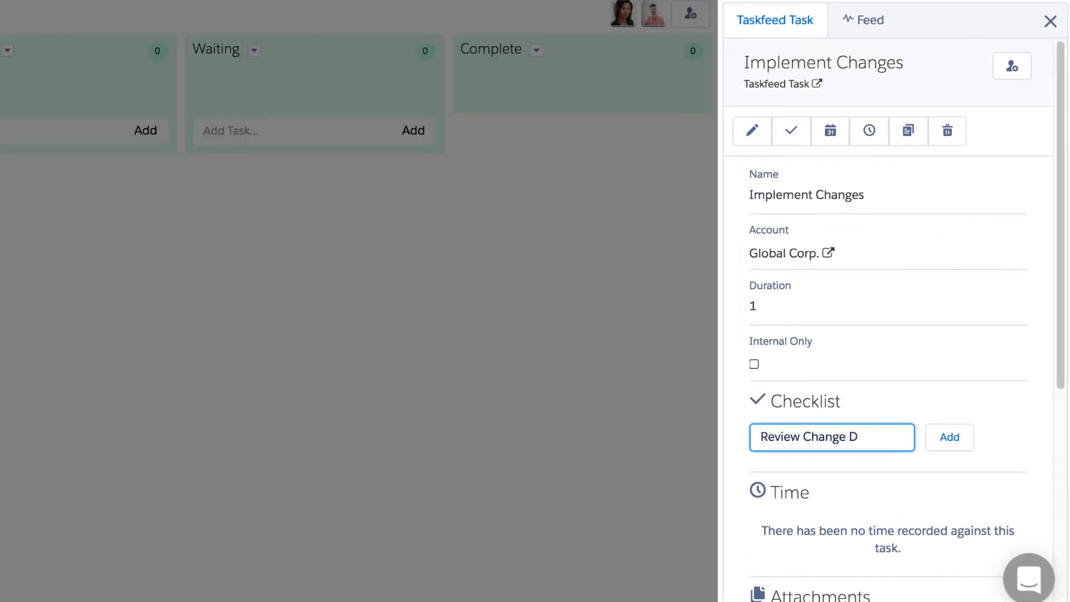
text(oc)
click(954, 437)
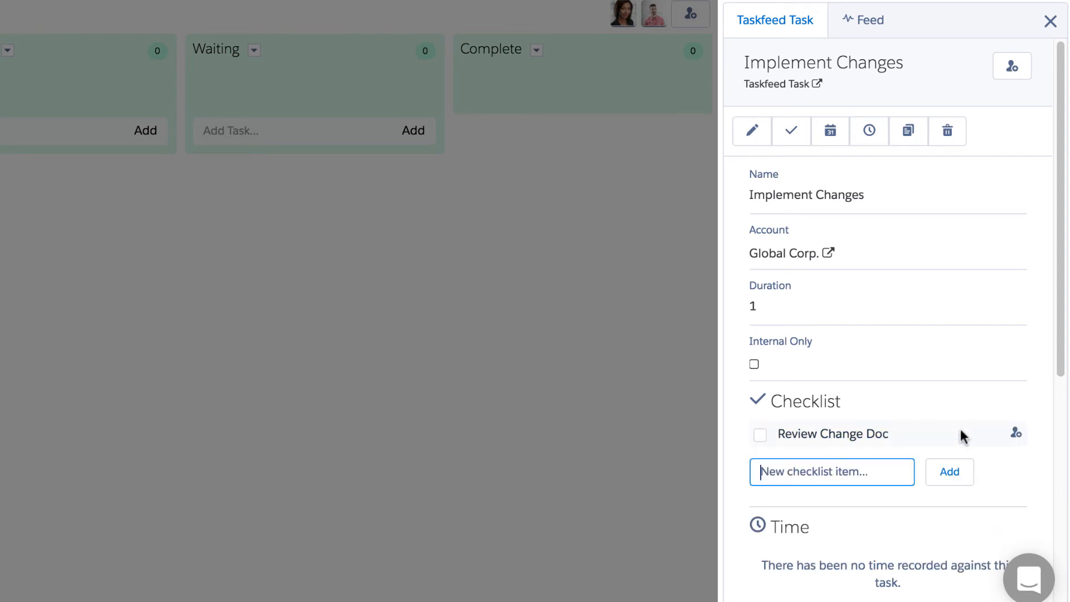
click(805, 480)
text(Customer Granted Login Access)
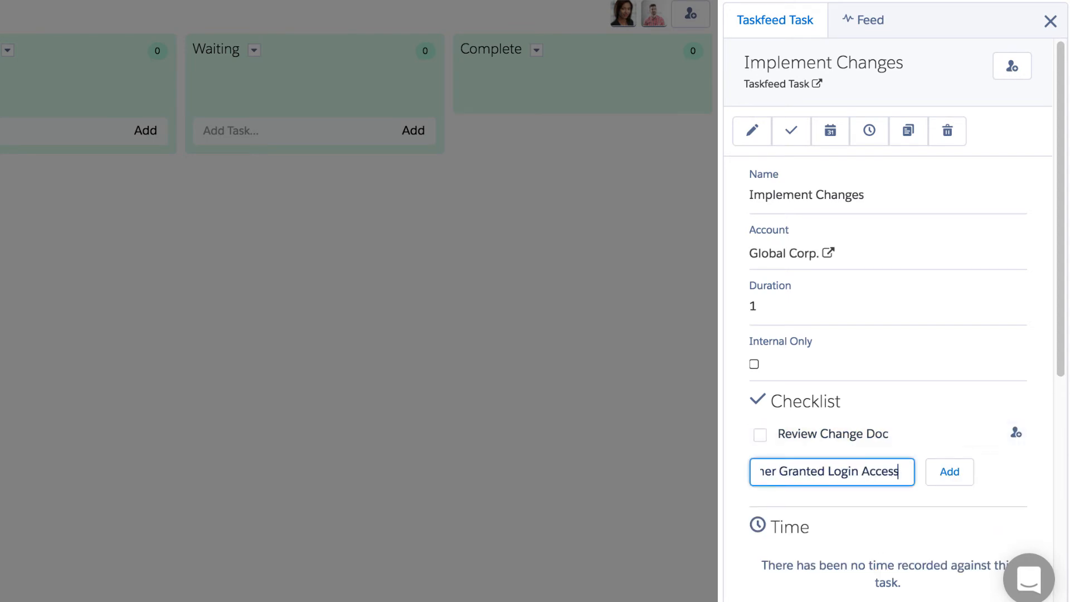
text(?)
click(949, 475)
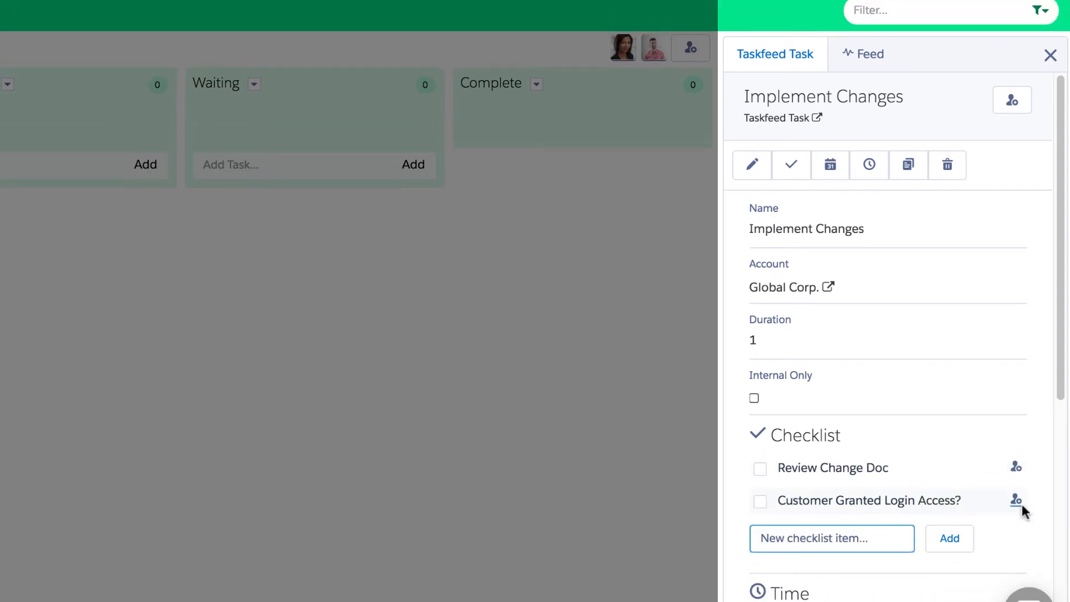
Assign the 'Customer Granted Login Access?' checklist item to the teammate.
click(1016, 507)
text(Dann)
click(240, 194)
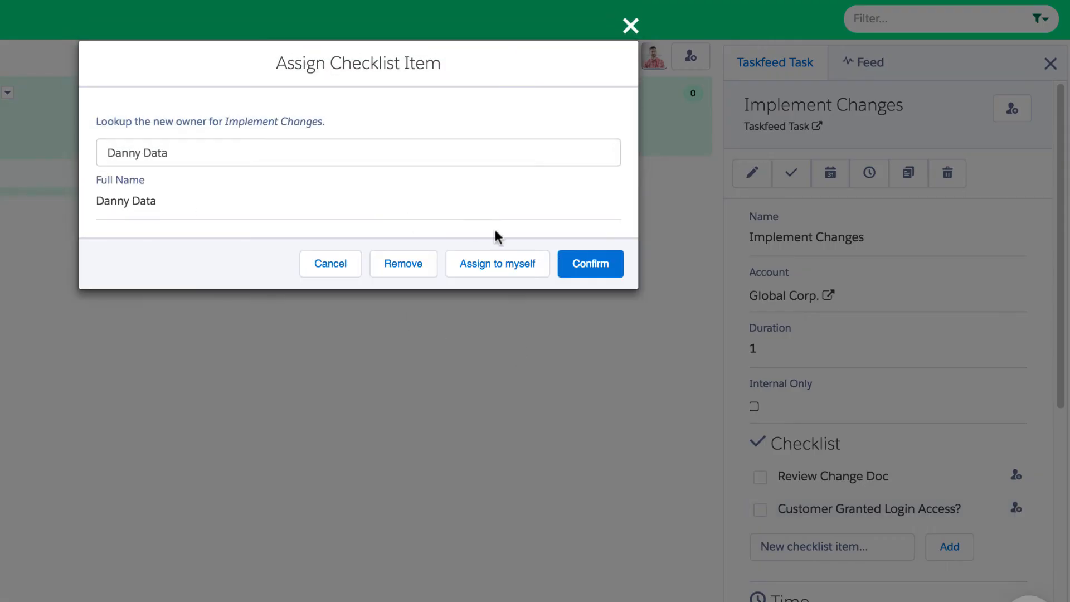
click(590, 261)
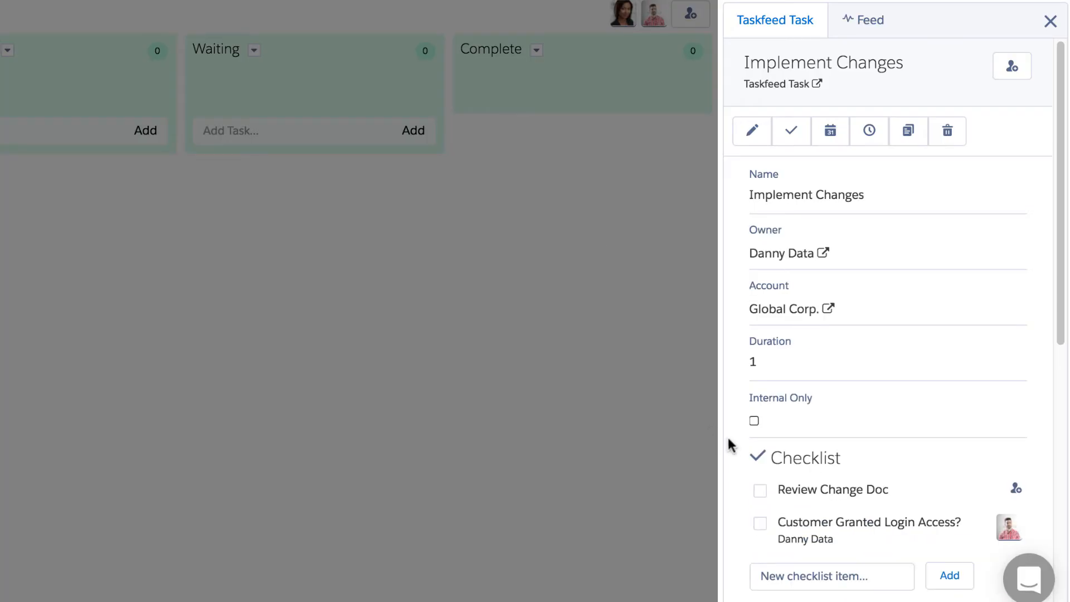
Attach the Global Corp Requirements PDF to the task.
scroll(728, 442, down, 5)
click(857, 466)
click(500, 98)
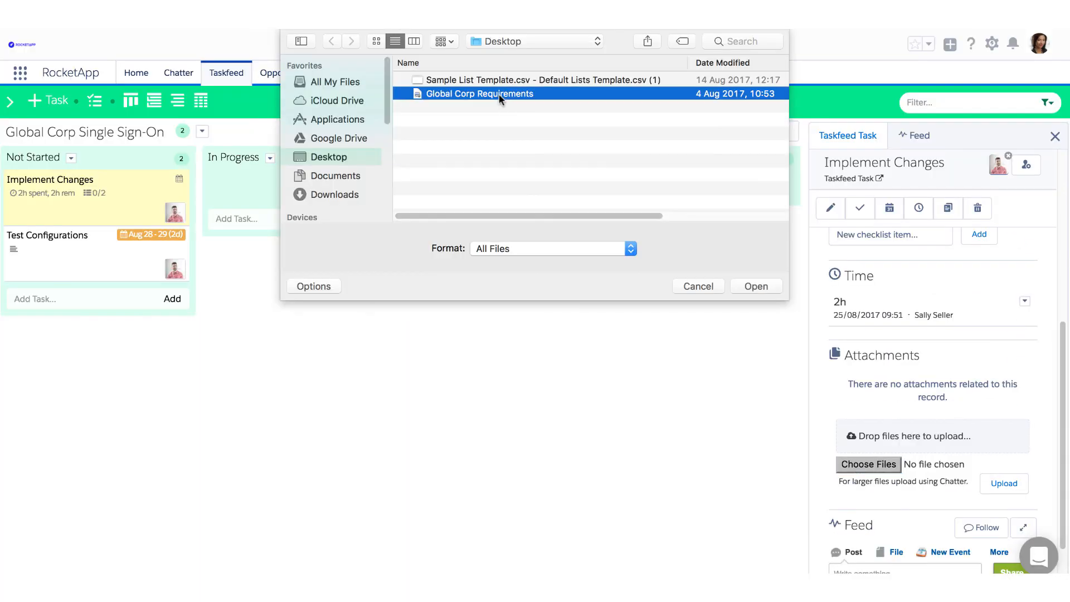
click(753, 285)
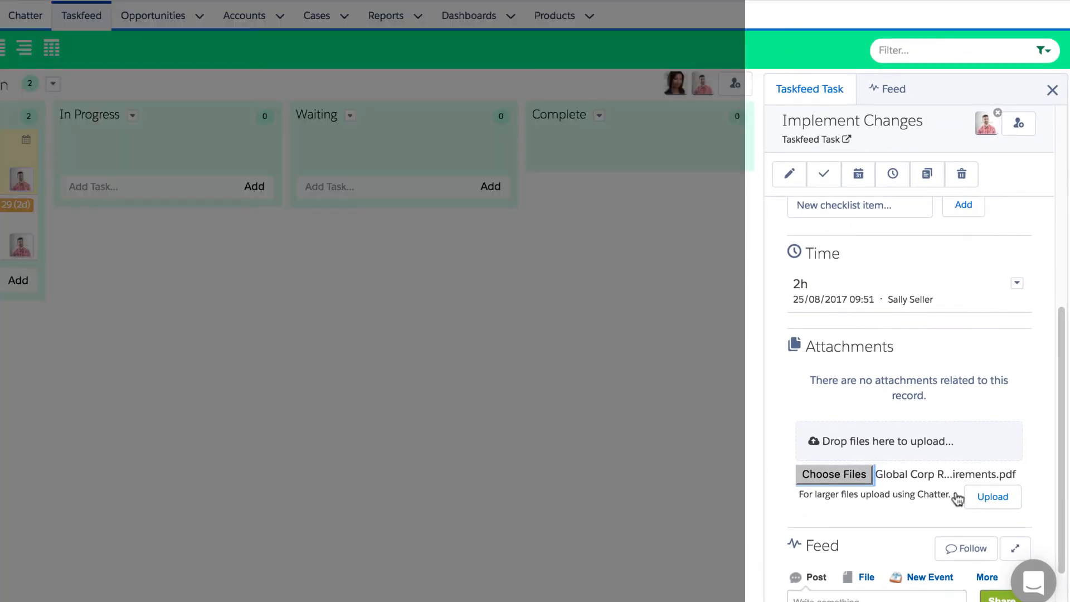
click(993, 497)
Share a feed post 'Please review this doc' mentioning the teammate.
scroll(882, 522, down, 3)
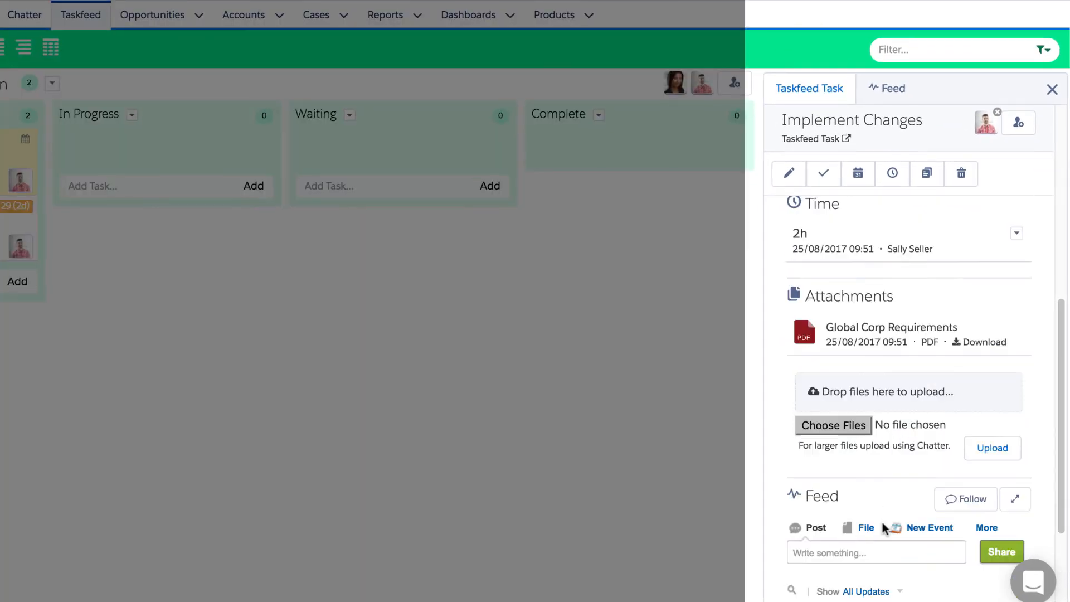
click(834, 437)
text(Please review this doc, @dann)
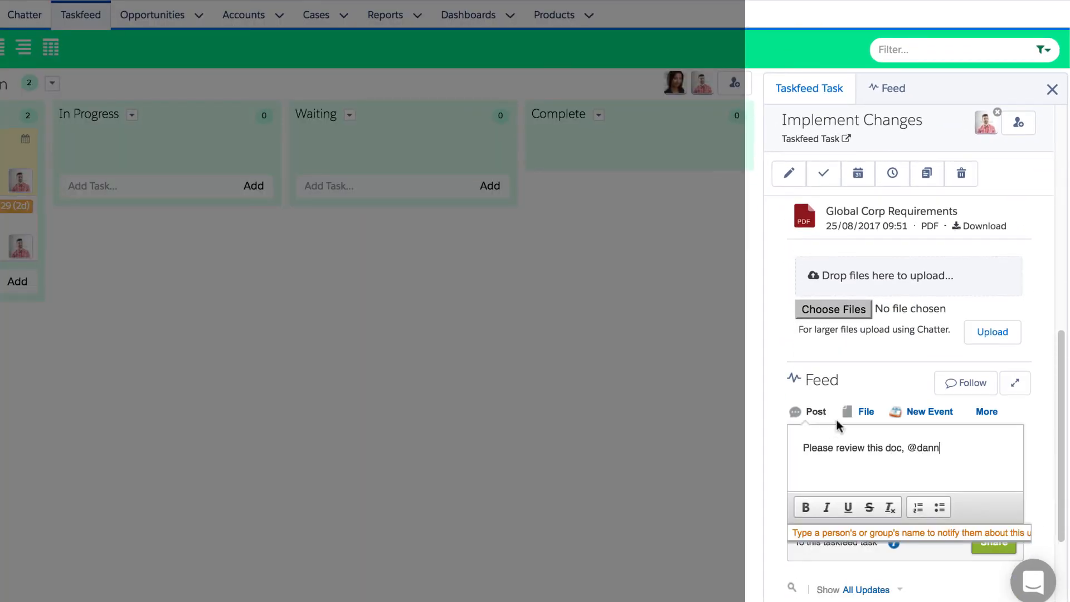
click(845, 535)
click(994, 541)
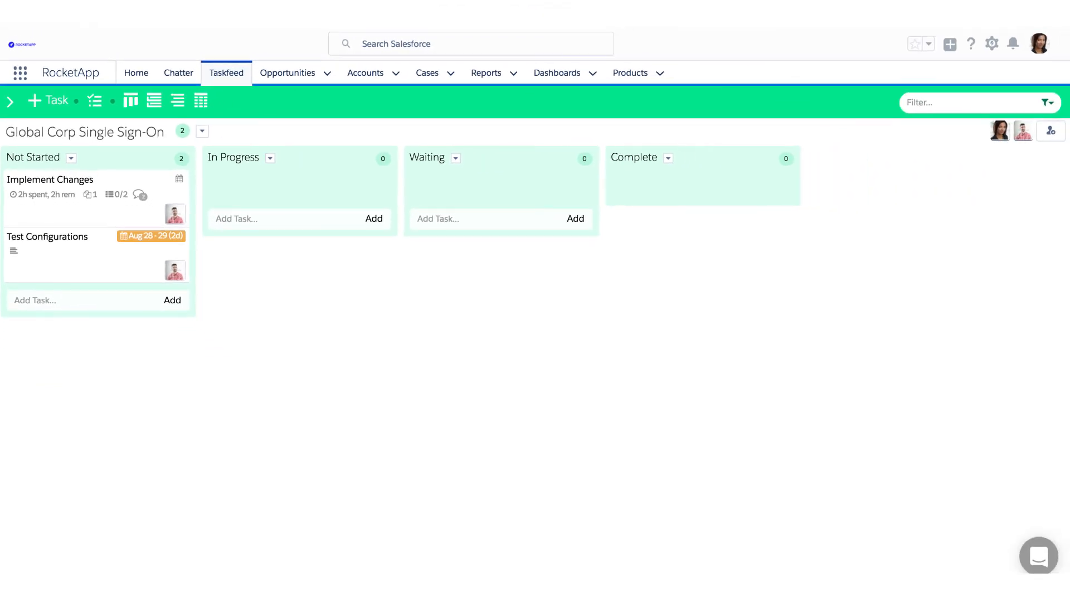
Open the Universal Containers-200 Widgets Implementation board from My Boards by searching 'Unive'.
double_click(92, 213)
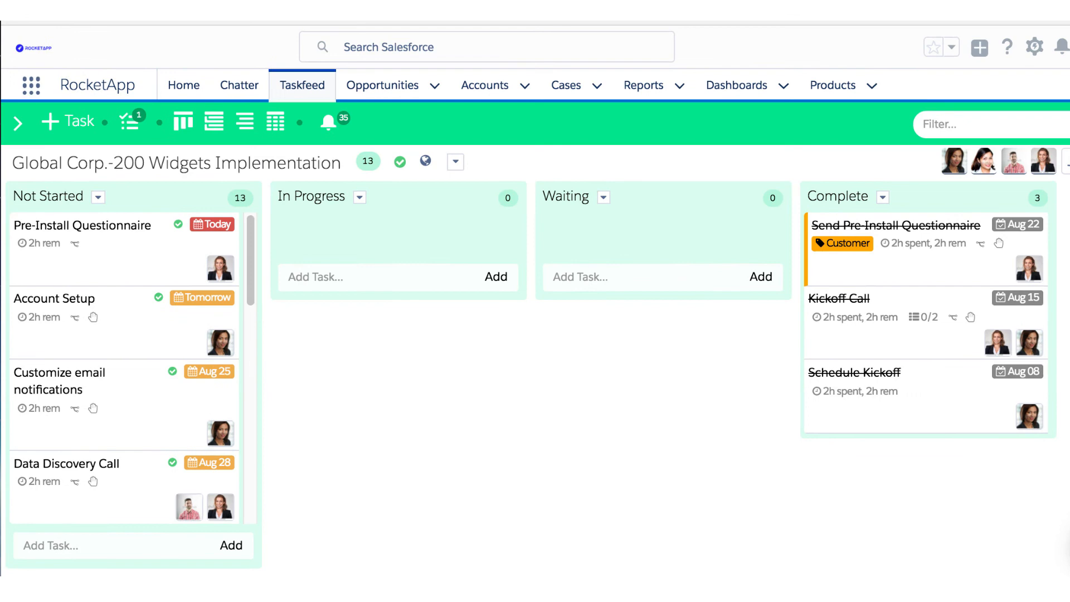
click(26, 133)
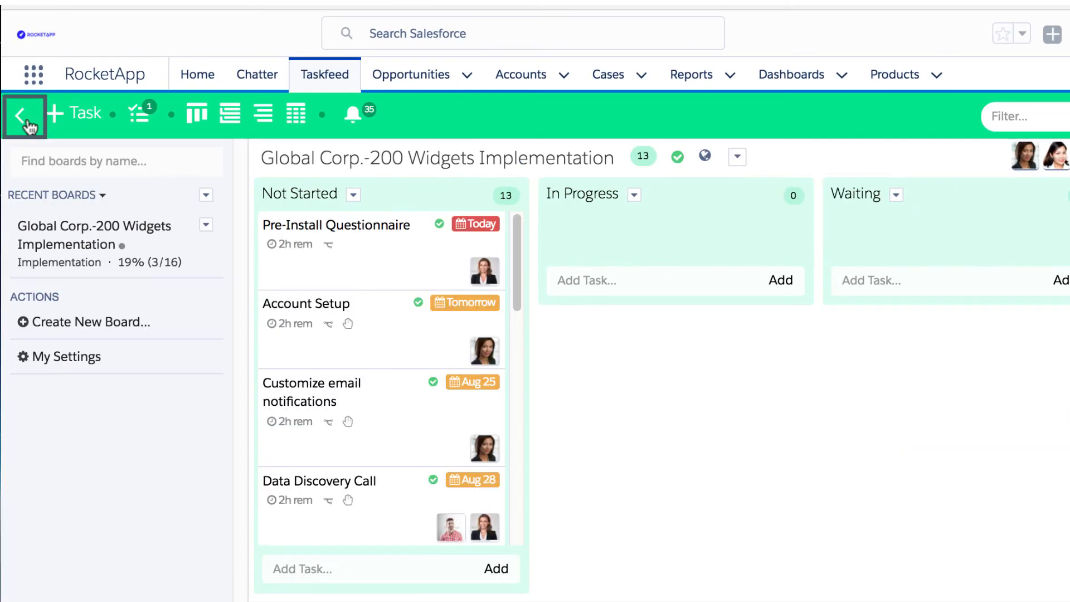
click(104, 196)
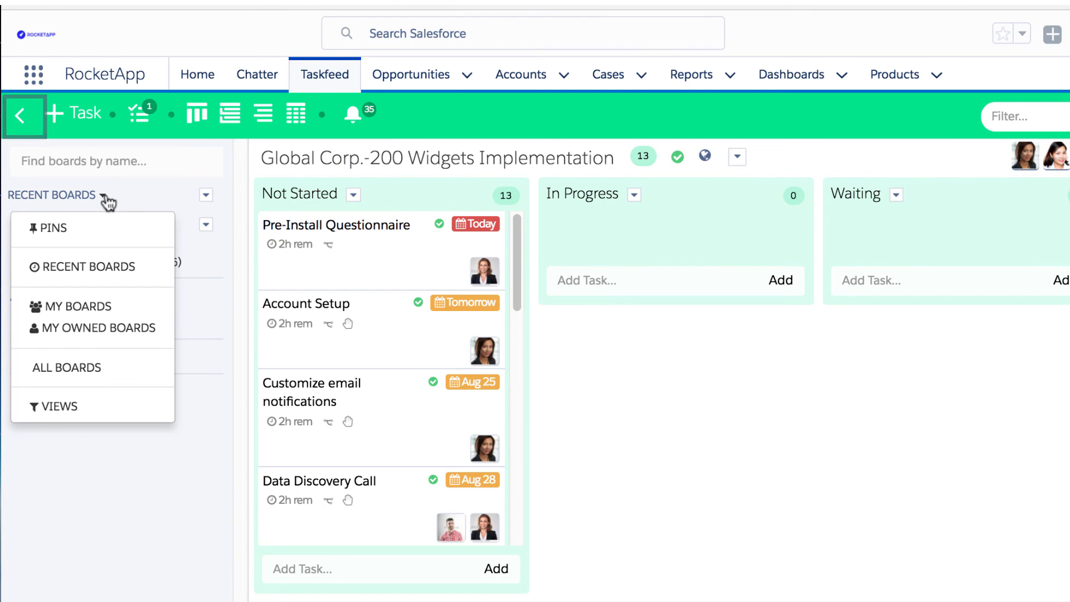
click(115, 308)
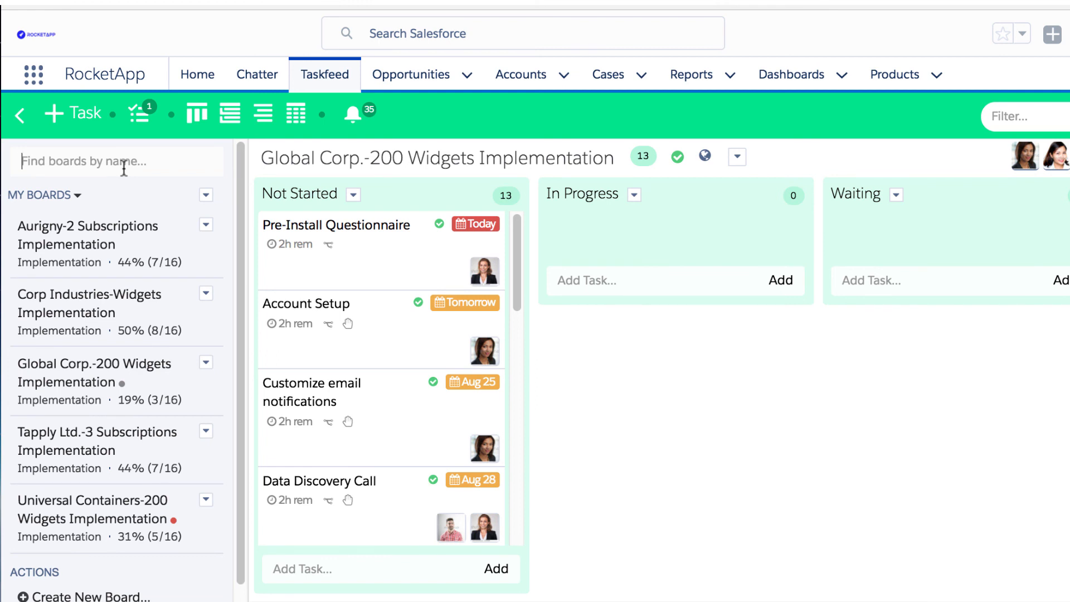
text(Univer)
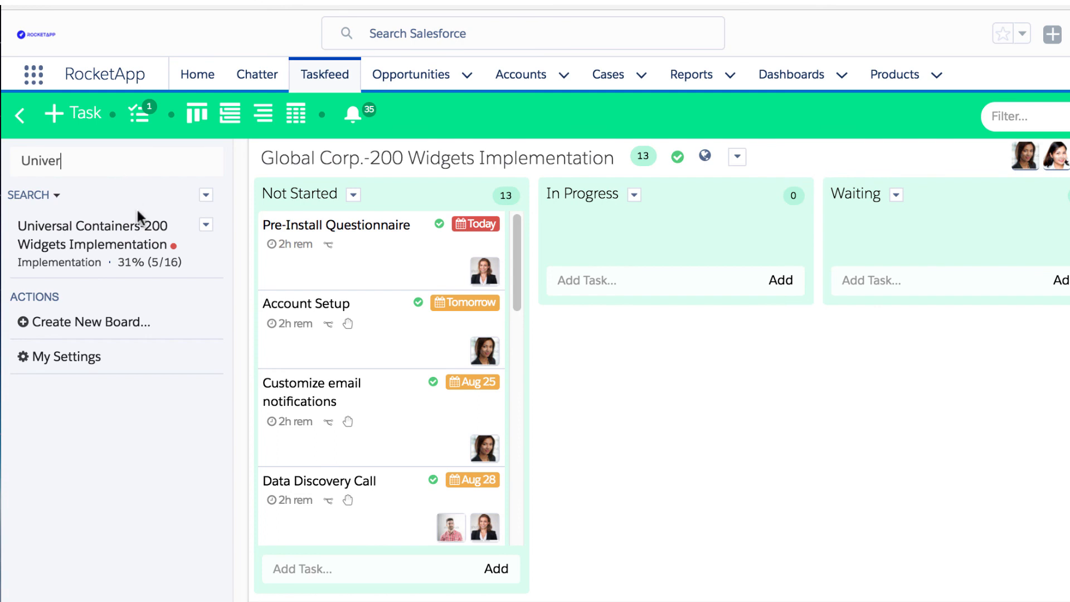
click(140, 233)
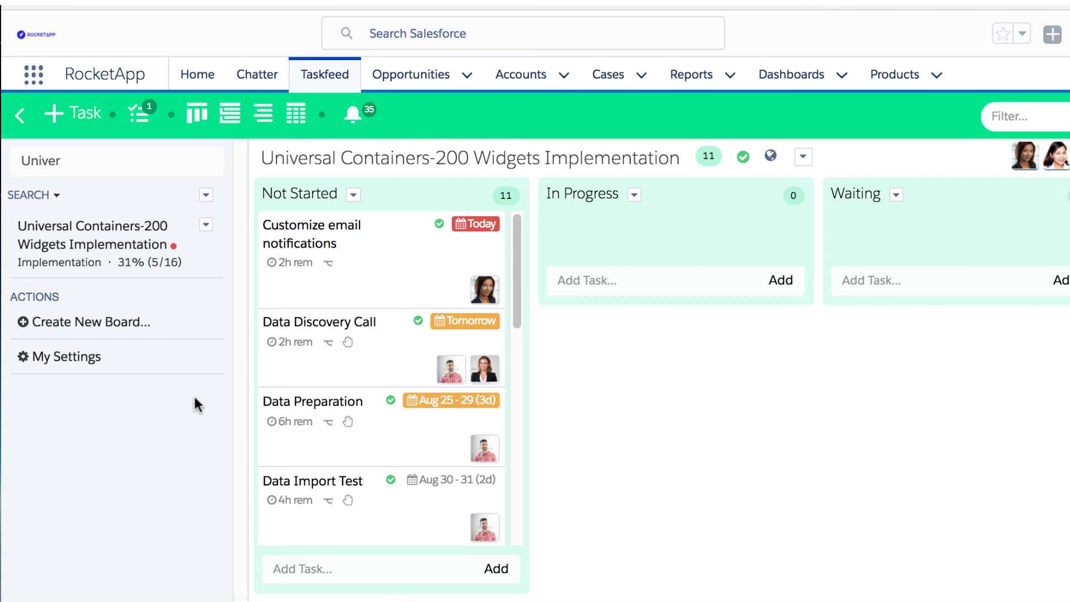
Turn on Assigned Owner email notifications in My Settings and save.
click(91, 365)
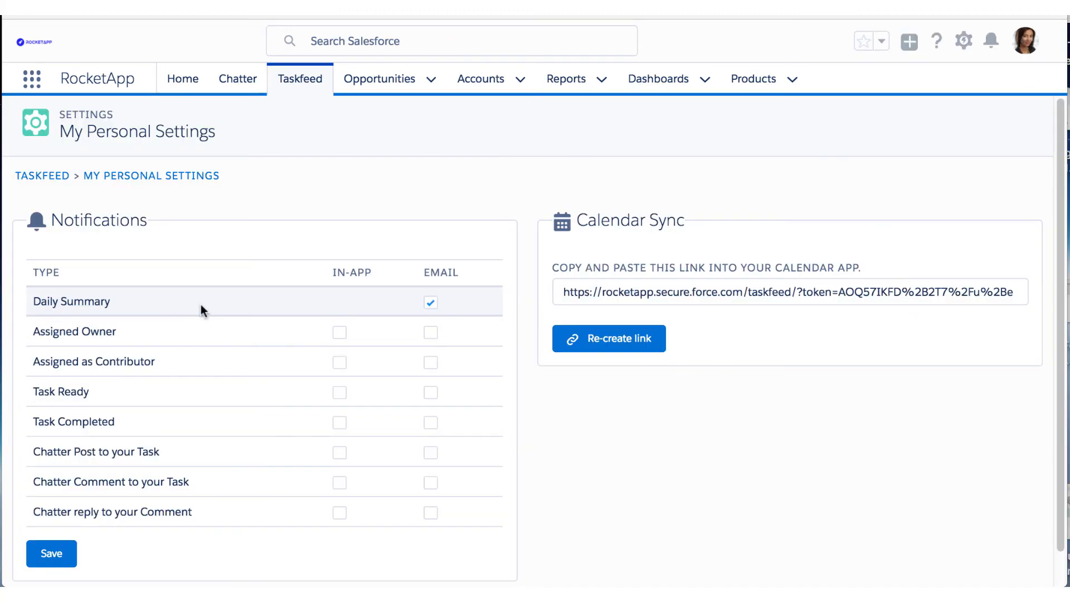
click(429, 332)
click(53, 555)
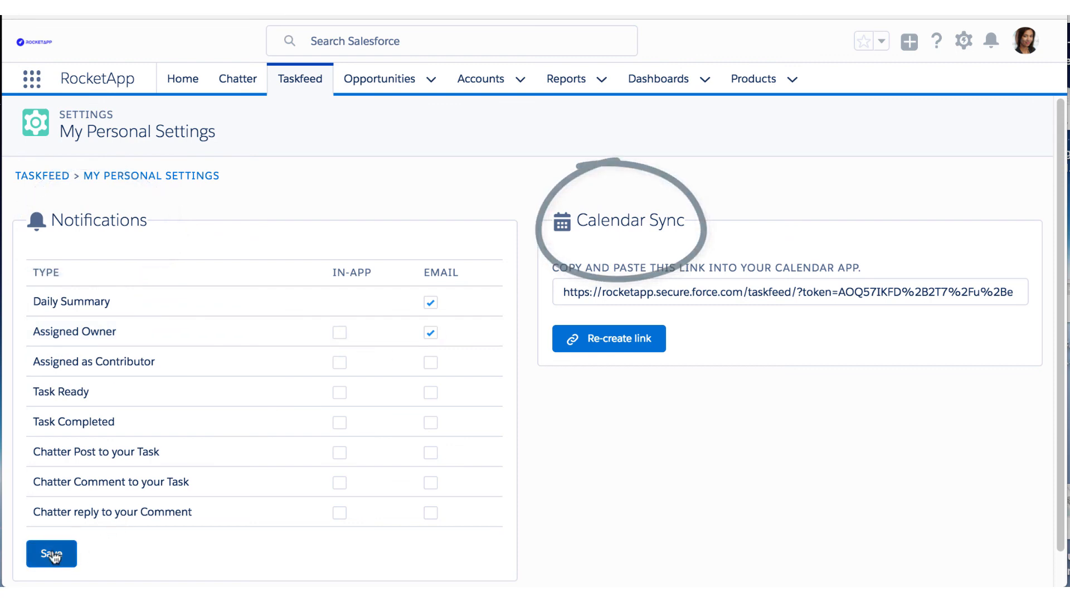